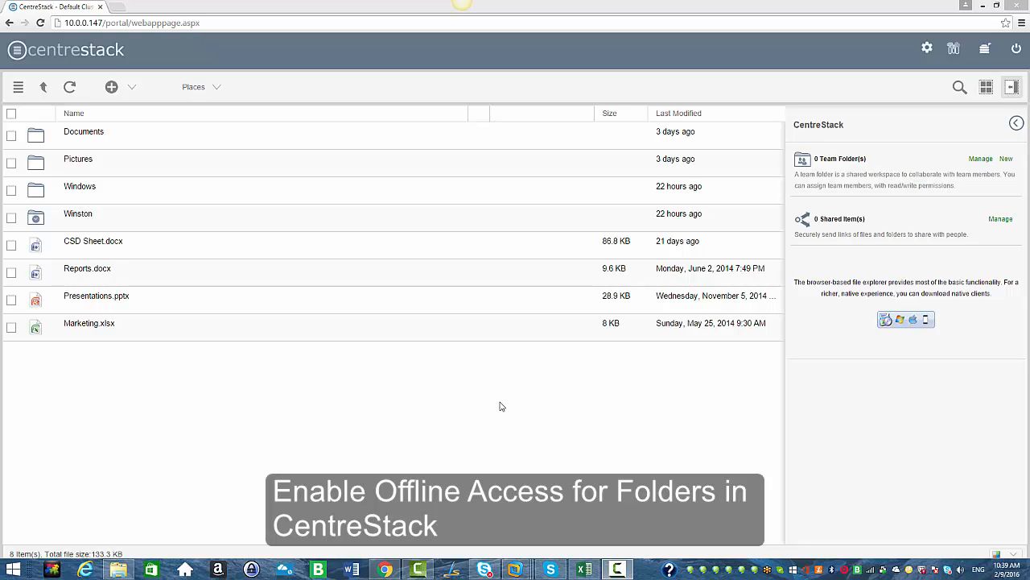
# - Open the management console's User Manager and start adding a single new user
pyautogui.click(954, 49)
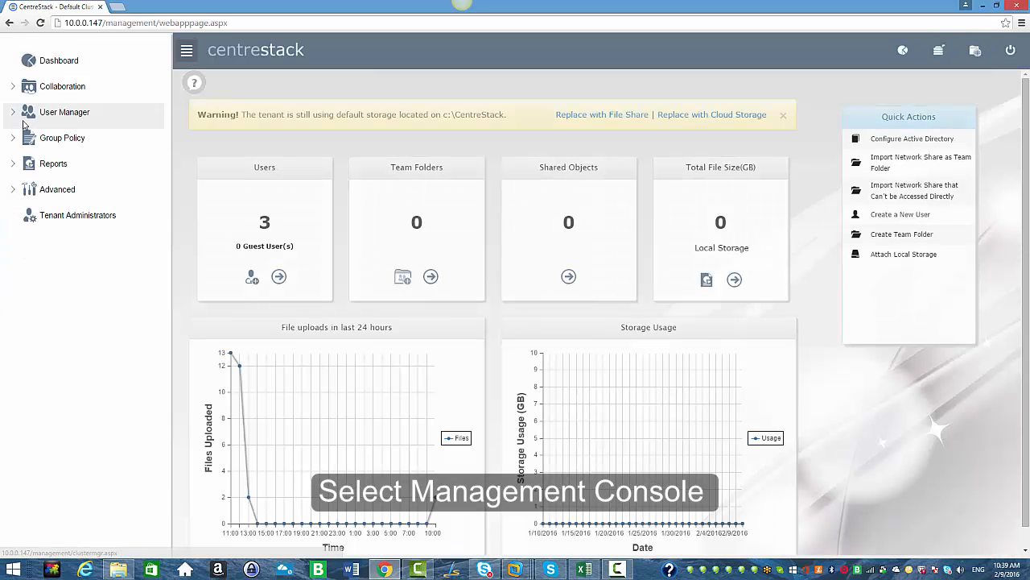
pyautogui.click(10, 116)
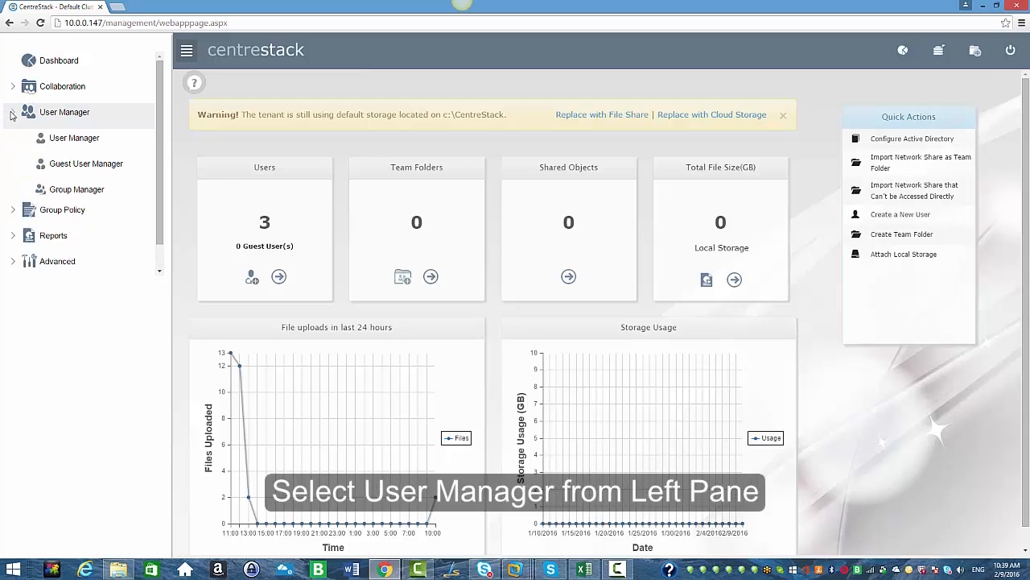
pyautogui.click(67, 143)
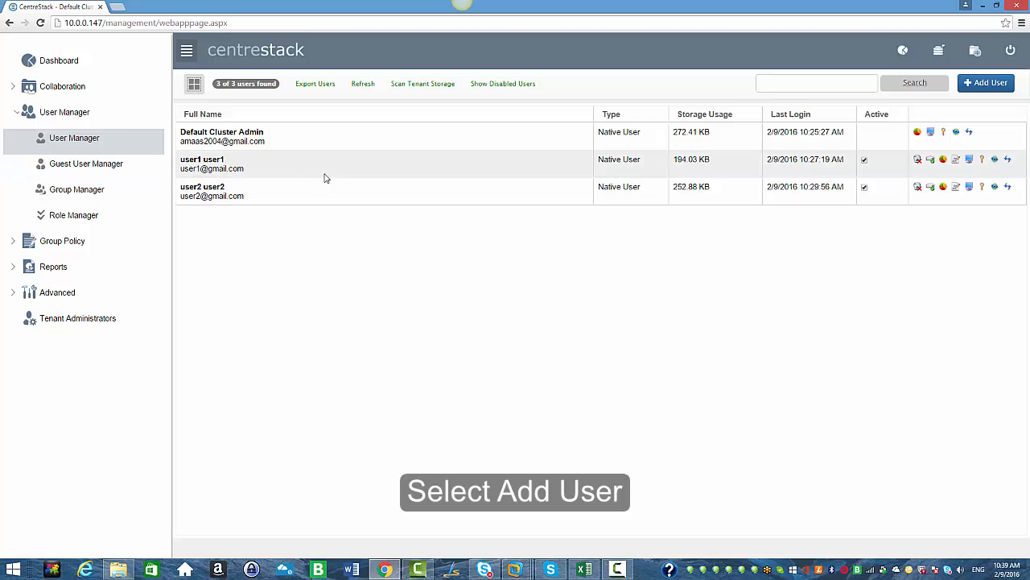
pyautogui.click(983, 85)
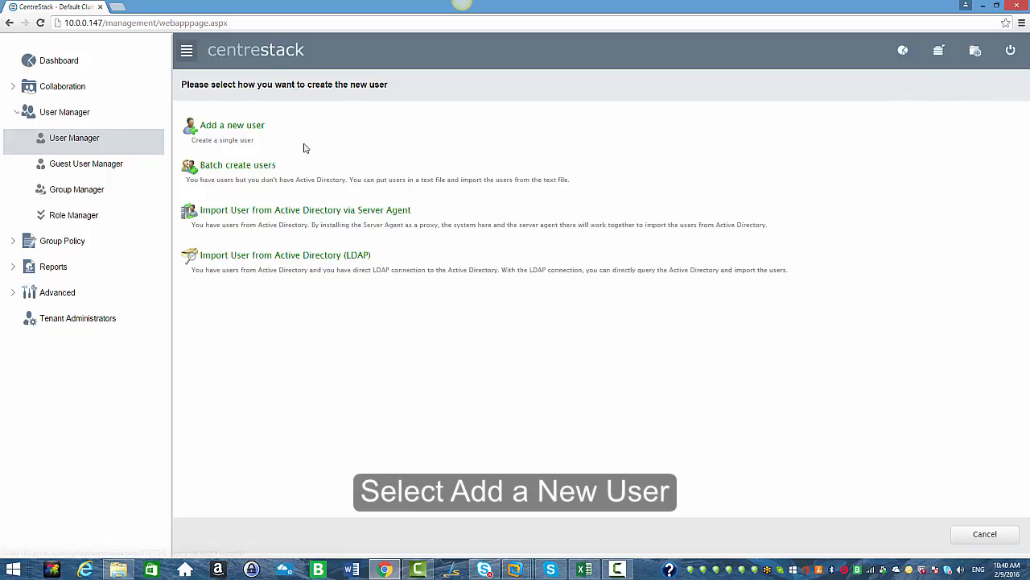
pyautogui.click(231, 130)
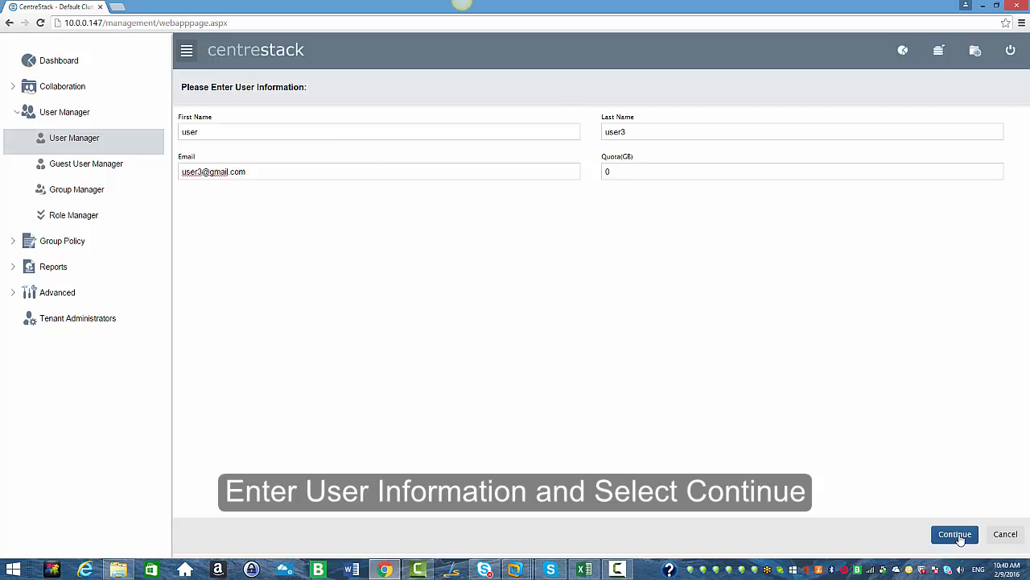
# - Turn on Enable offline access for all folders in the user creation options and continue
pyautogui.click(957, 536)
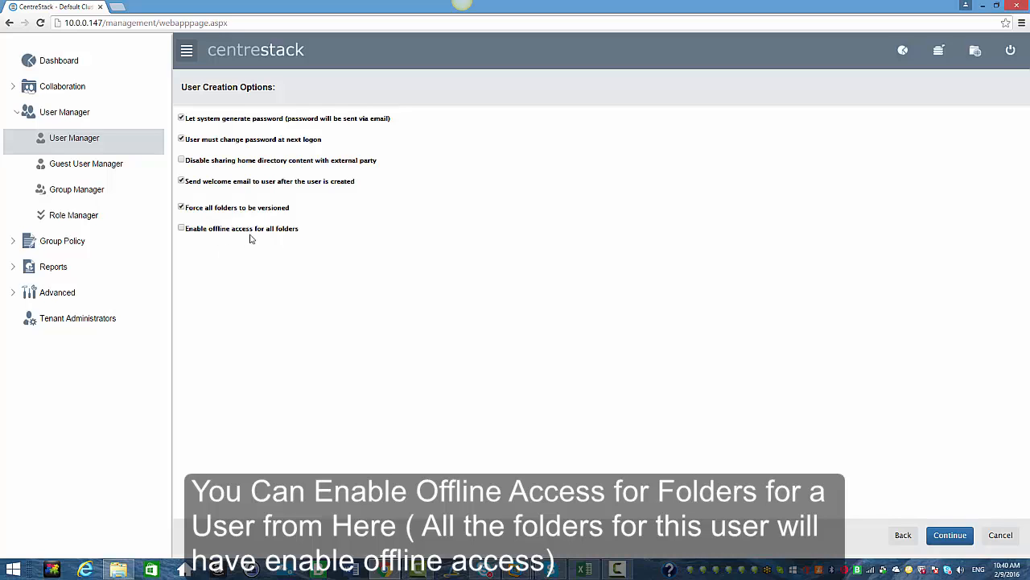
pyautogui.click(181, 230)
pyautogui.click(949, 536)
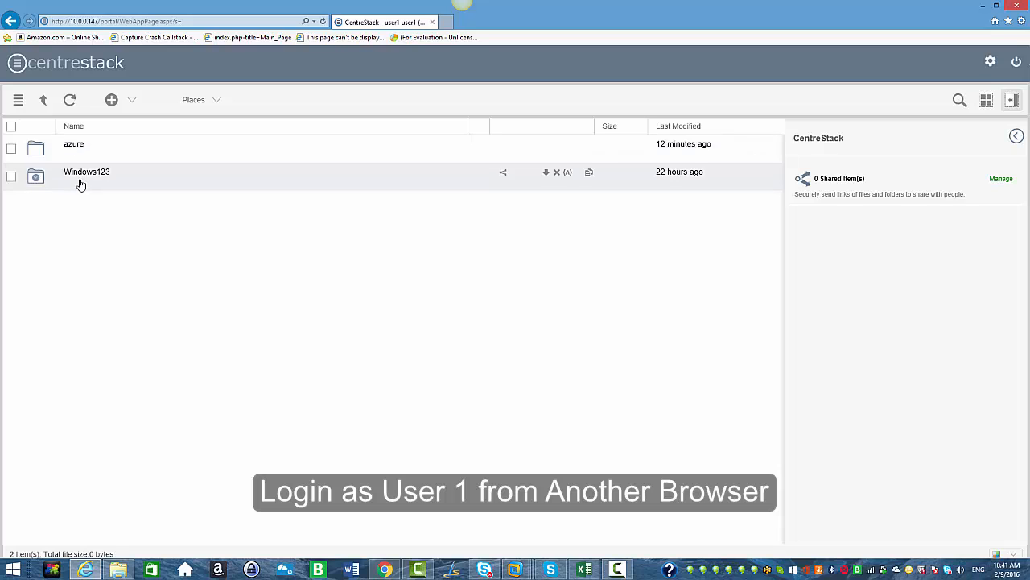
# - Browse the azure folder in user1's web portal and return to the top level
pyautogui.click(71, 148)
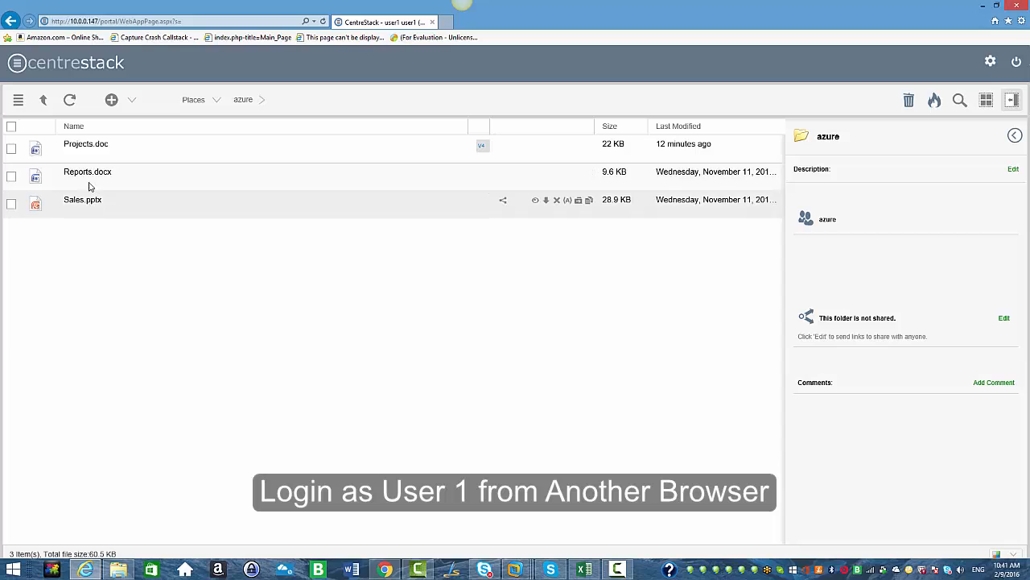
pyautogui.click(44, 100)
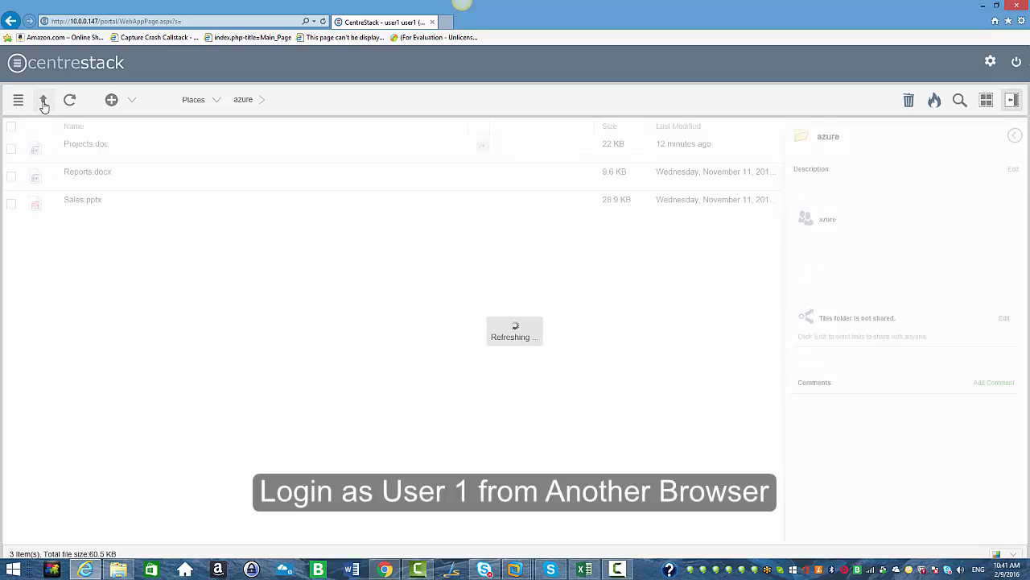
# - Switch to the Windows 7 virtual machine and open the Network and Sharing Center
pyautogui.click(518, 572)
pyautogui.click(692, 514)
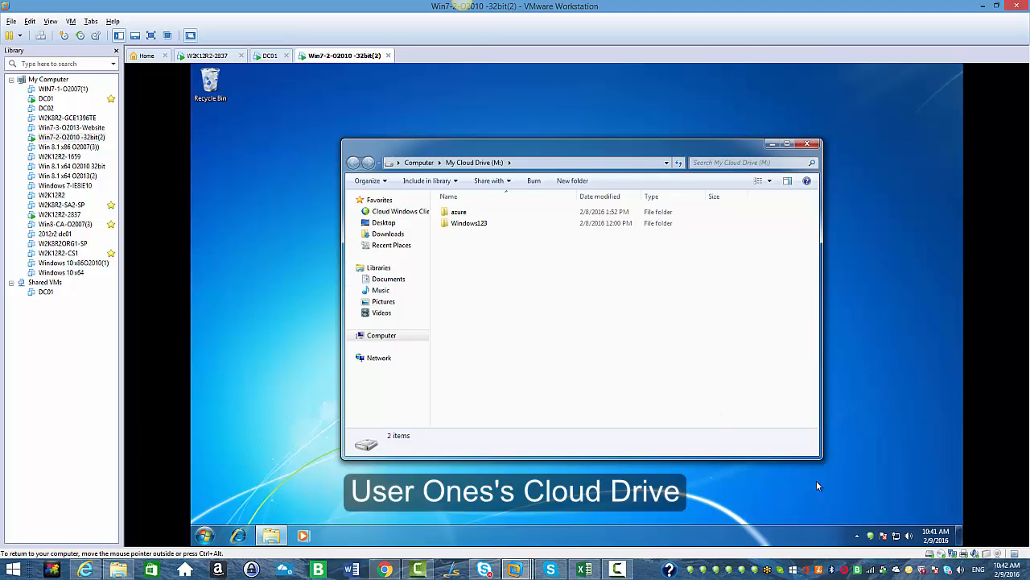
pyautogui.click(896, 535)
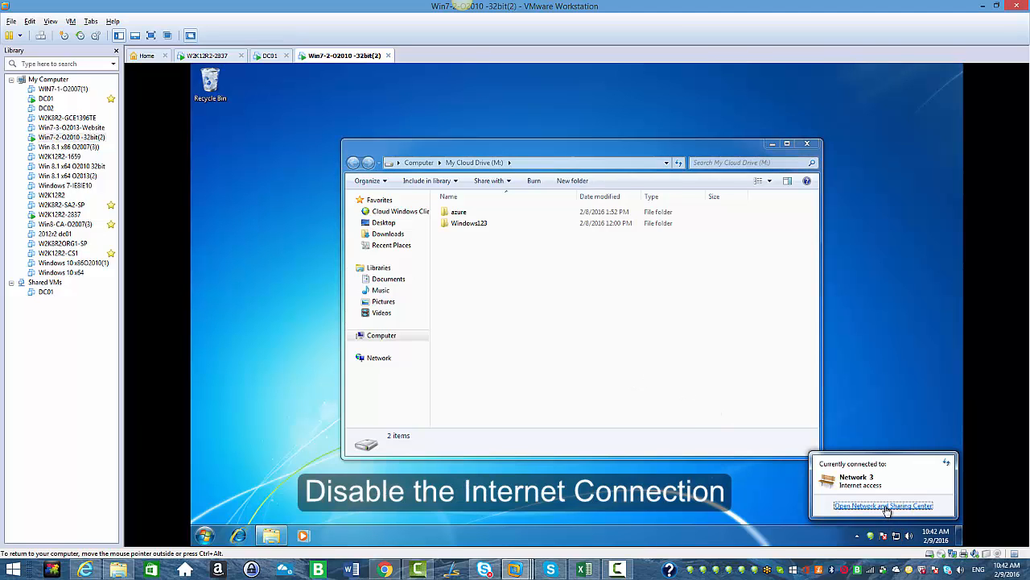
pyautogui.click(884, 506)
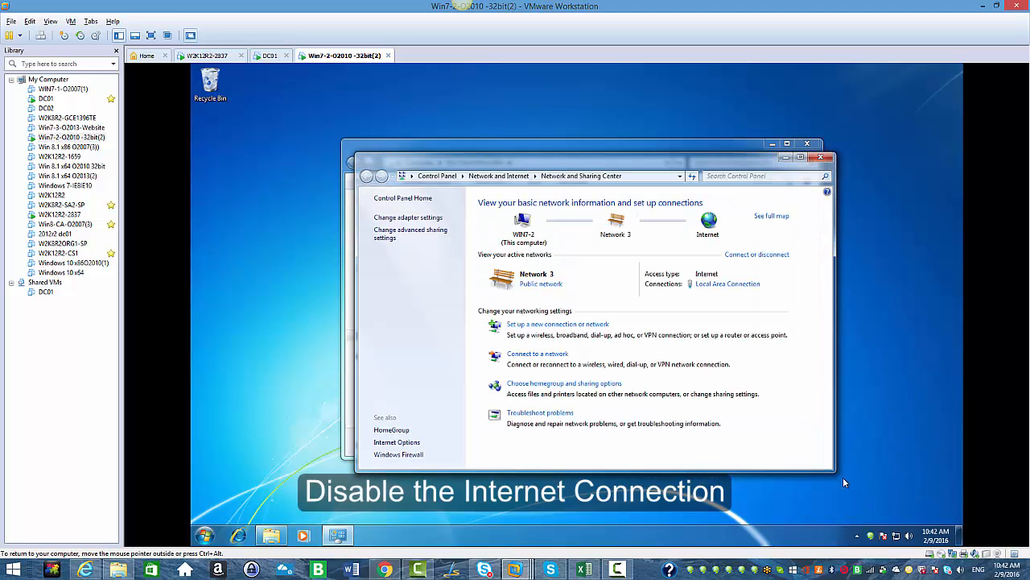
# - Disable the Local Area Connection adapter and close the Network Connections window
pyautogui.click(408, 218)
pyautogui.rightClick(408, 218)
pyautogui.click(437, 226)
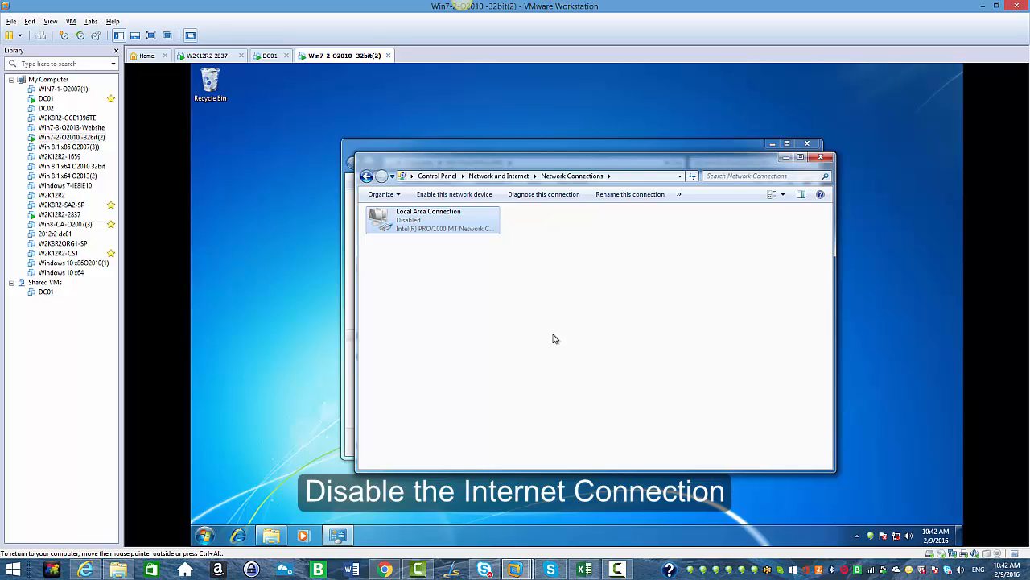
pyautogui.click(821, 160)
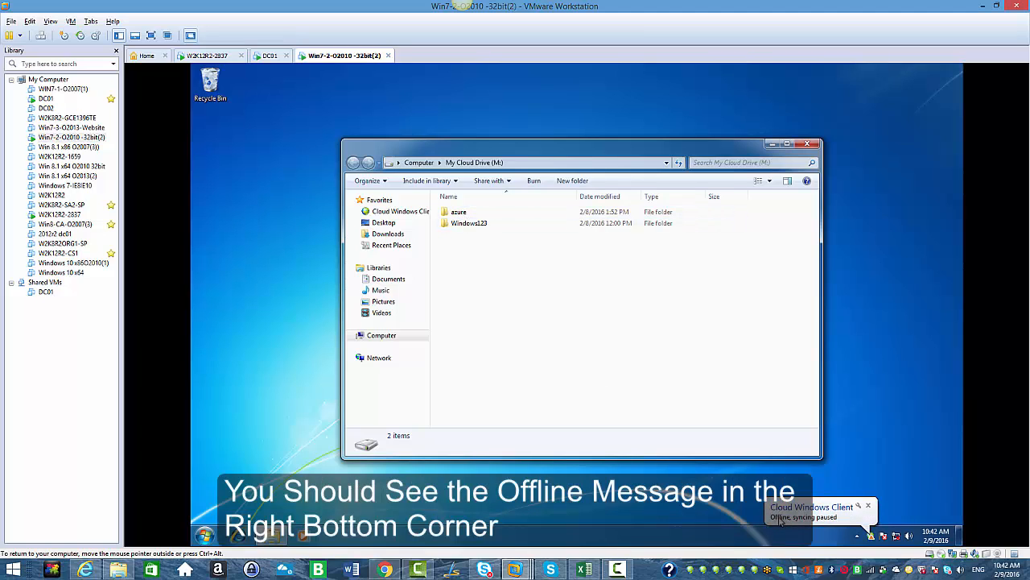
# - Open the Projects document in the azure folder of My Cloud Drive
pyautogui.doubleClick(463, 214)
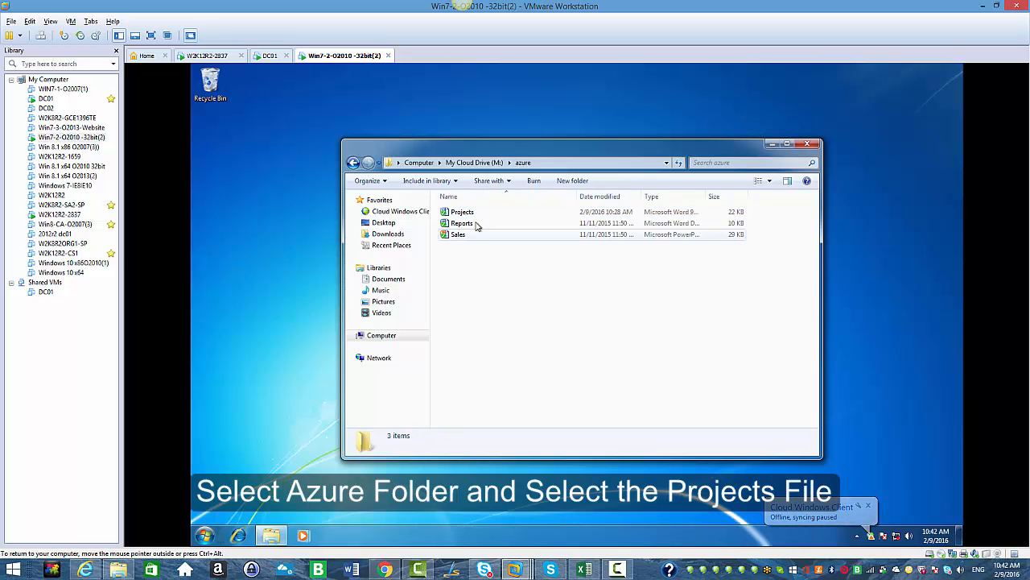
pyautogui.doubleClick(462, 211)
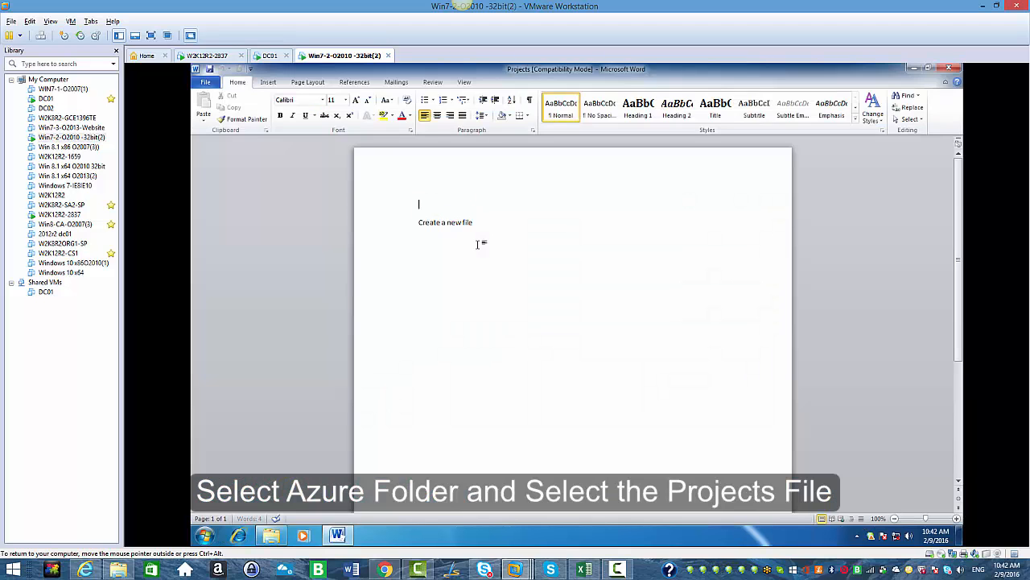
# - Add a line reading Test 123 at the top of the document, save it, and close Word
pyautogui.press('Return')
pyautogui.write('tes')
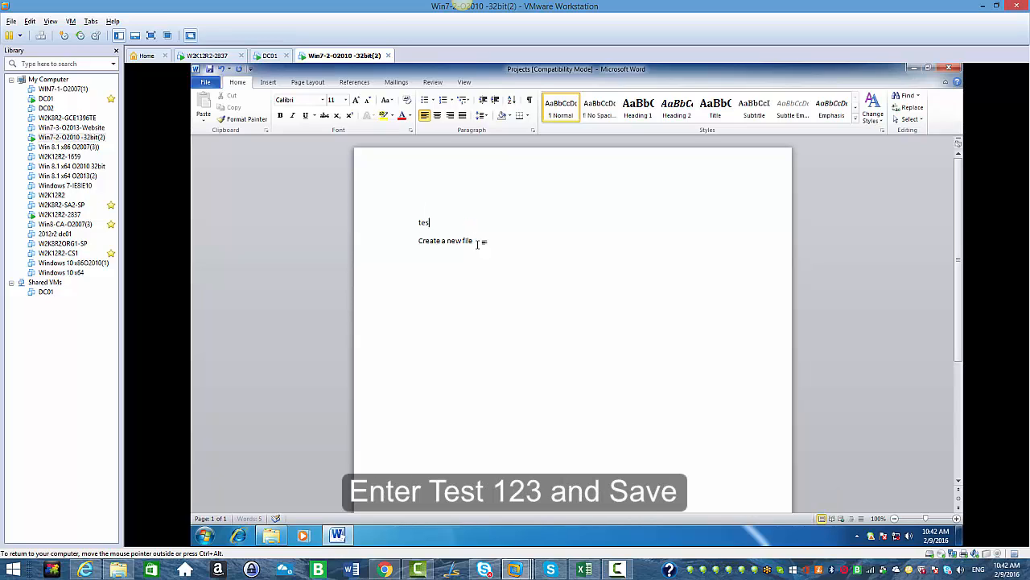
pyautogui.write('t 123')
pyautogui.click(209, 71)
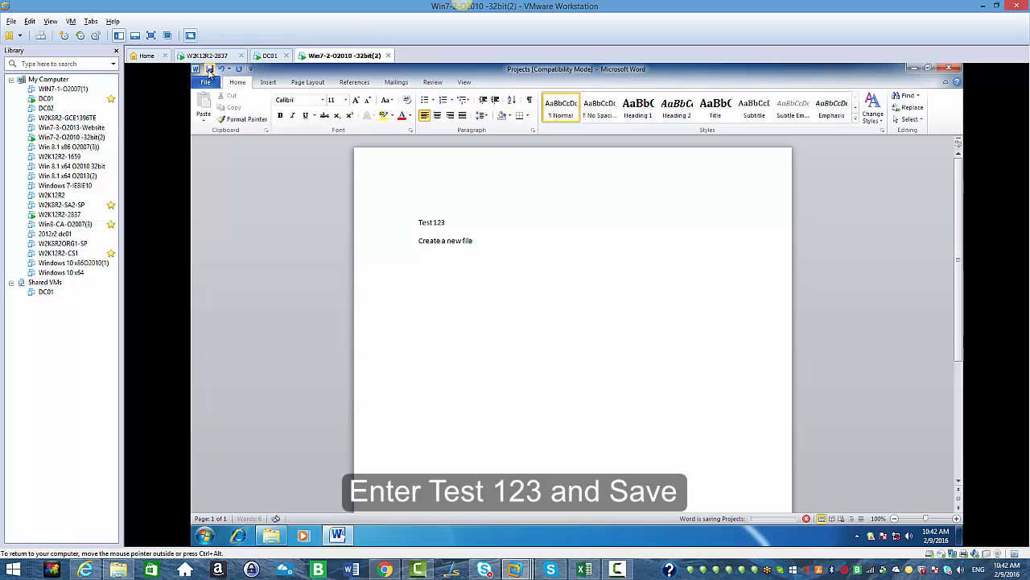
pyautogui.click(949, 67)
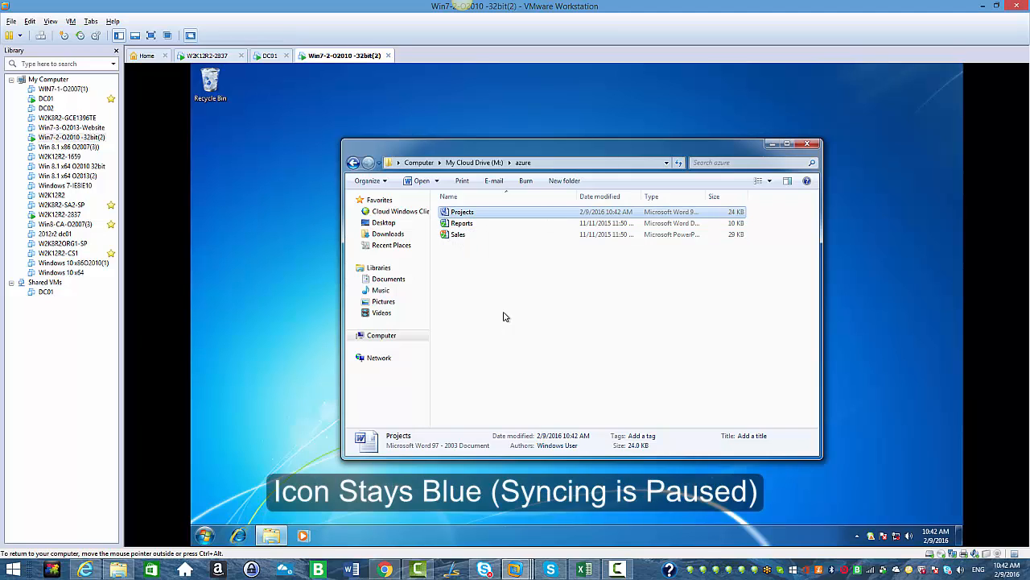
# - Open the Network and Sharing Center to re-enable the internet connection
pyautogui.click(896, 538)
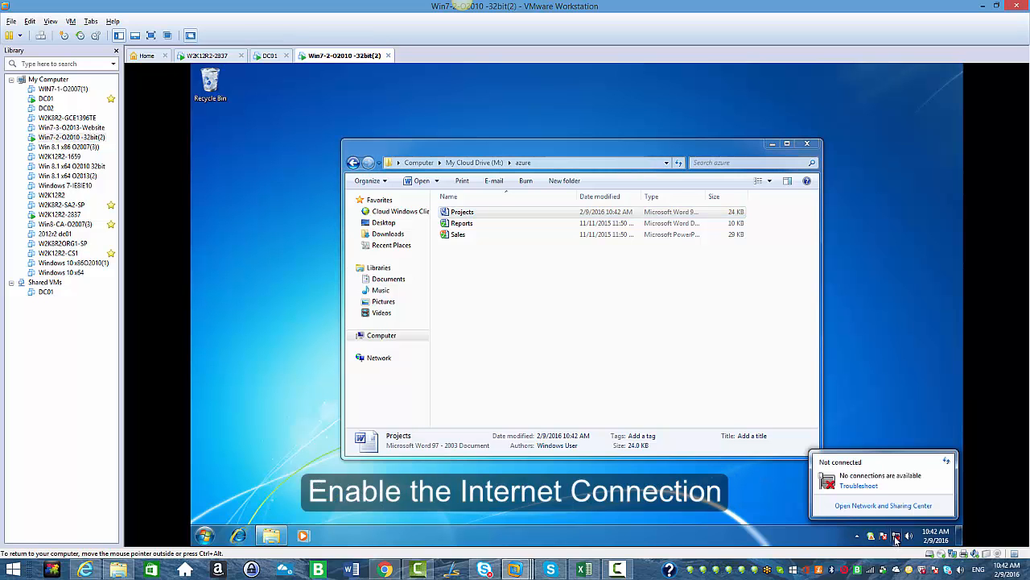
pyautogui.click(884, 506)
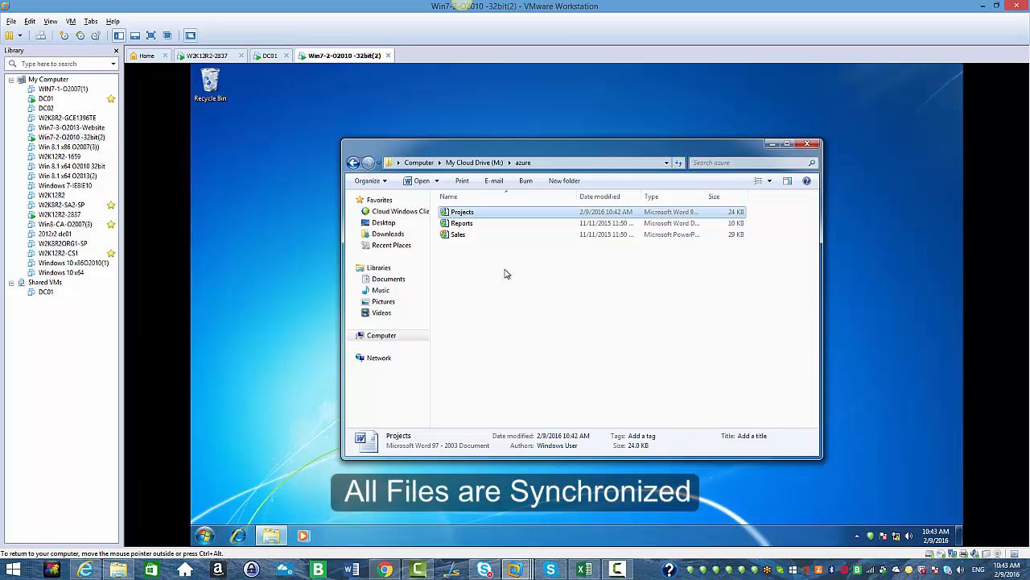
# - Reopen the Projects document to check the synced text, then close it
pyautogui.doubleClick(463, 215)
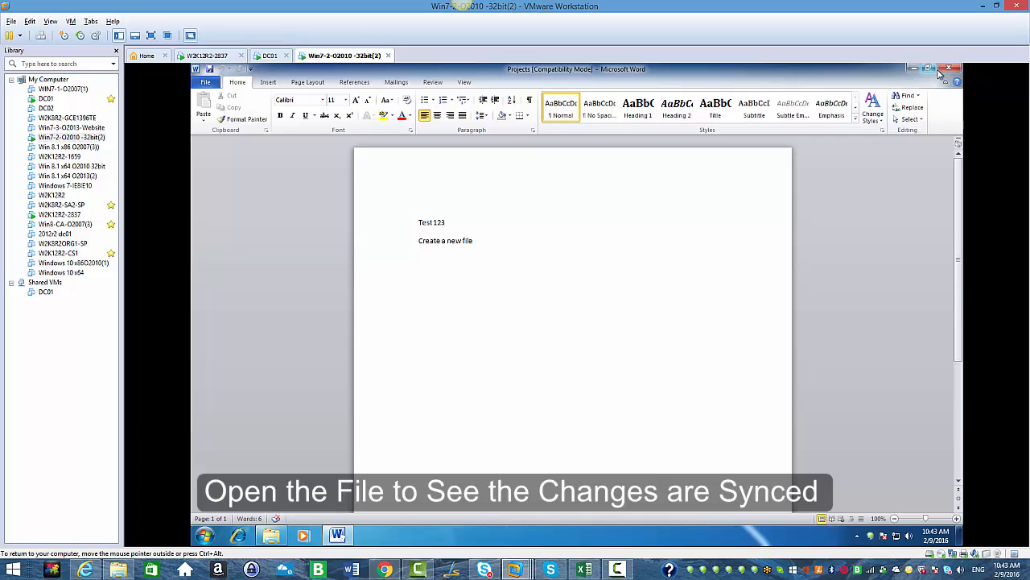
pyautogui.click(945, 71)
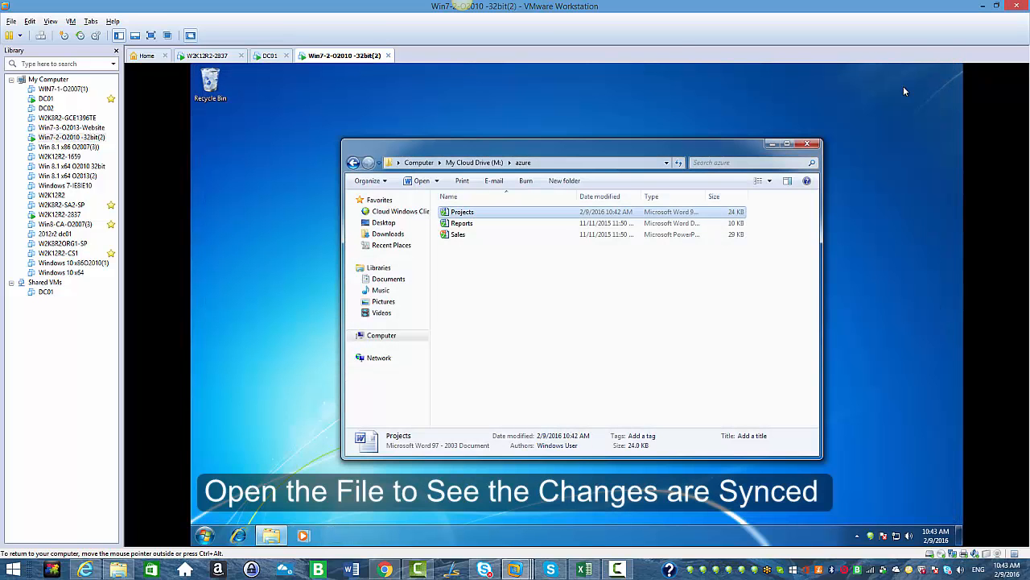
# - Switch to user2's web portal, browse the Ios folder, and return to the top level
pyautogui.click(385, 570)
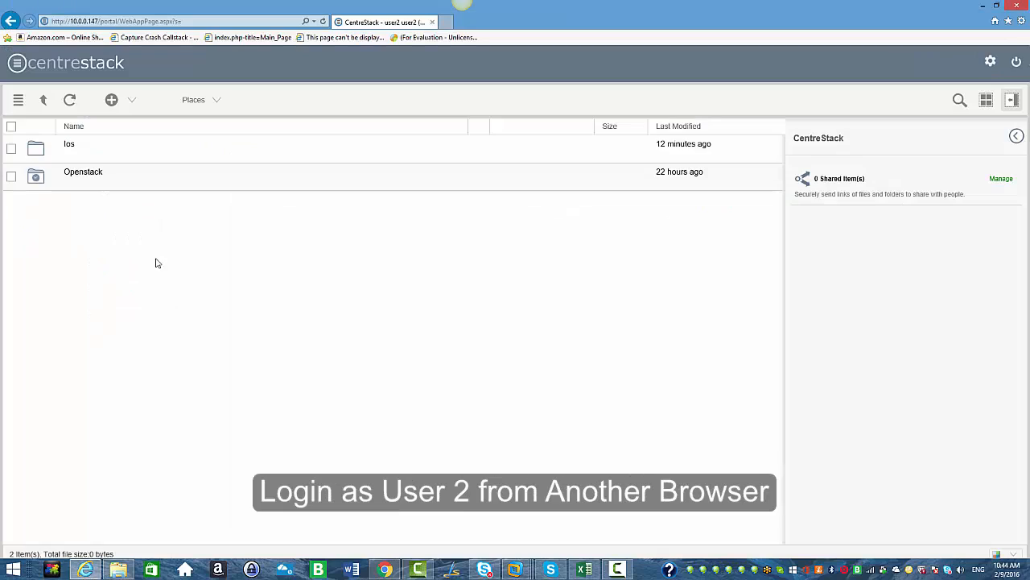
pyautogui.click(69, 148)
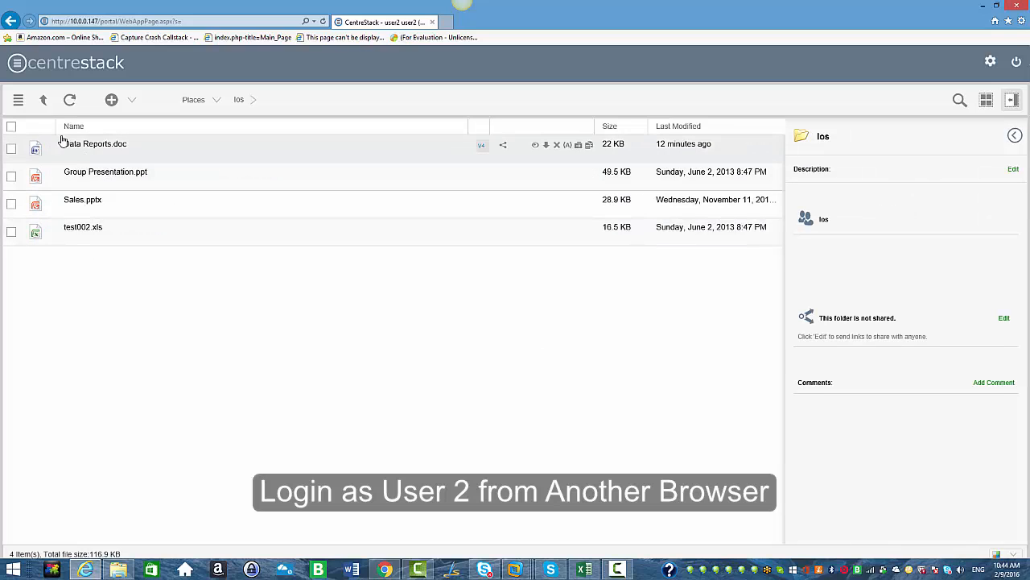
pyautogui.click(44, 100)
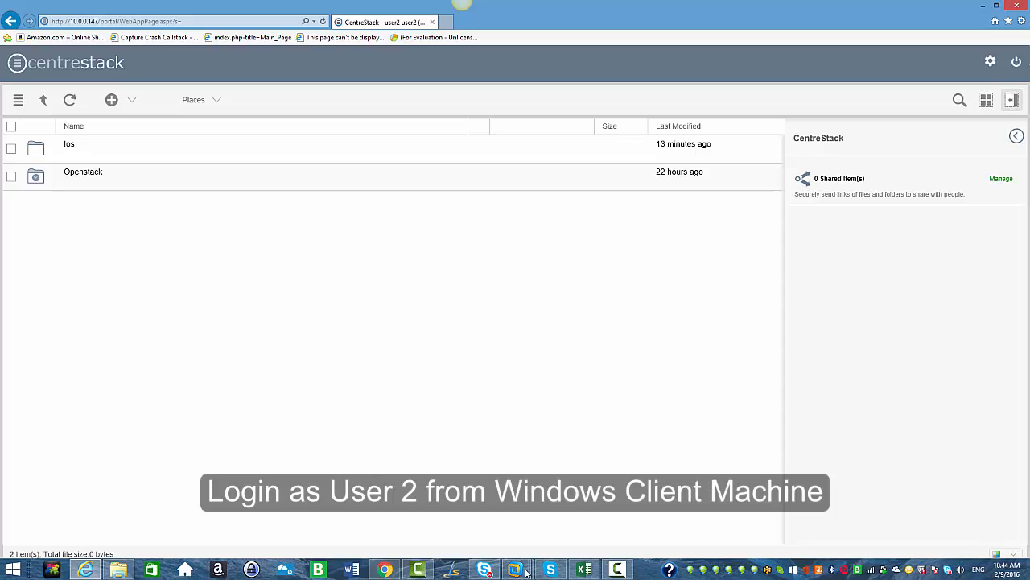
# - Switch to the virtual machine and enable offline access for the Ios folder in My Cloud Drive, confirming the download
pyautogui.moveTo(516, 569)
pyautogui.click(668, 510)
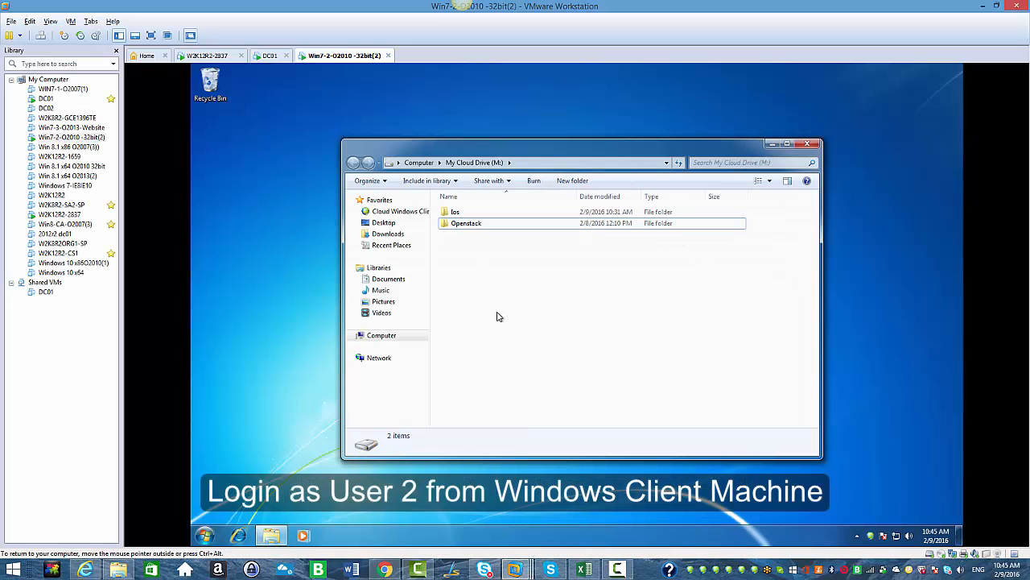
pyautogui.click(456, 213)
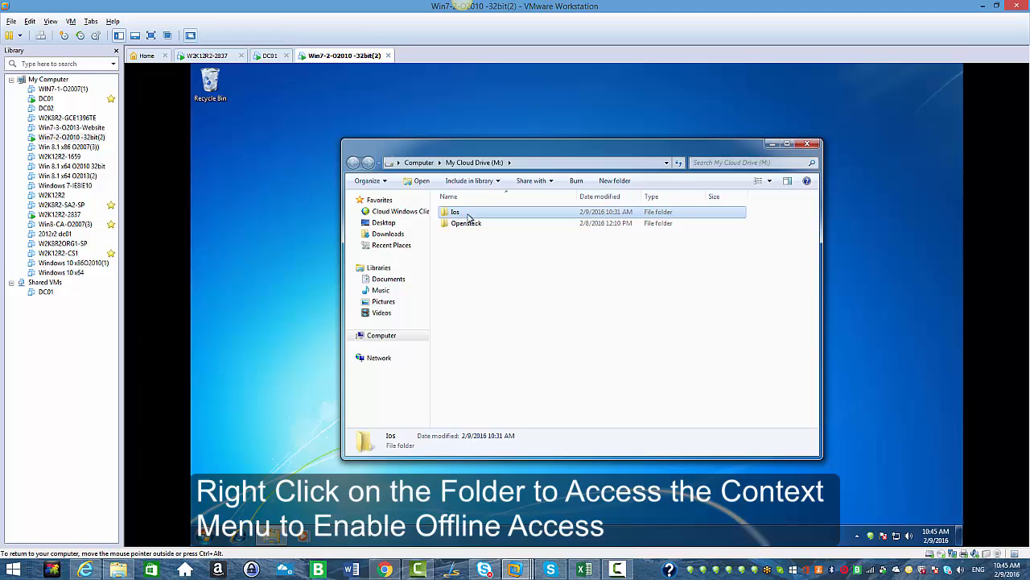
pyautogui.rightClick(486, 215)
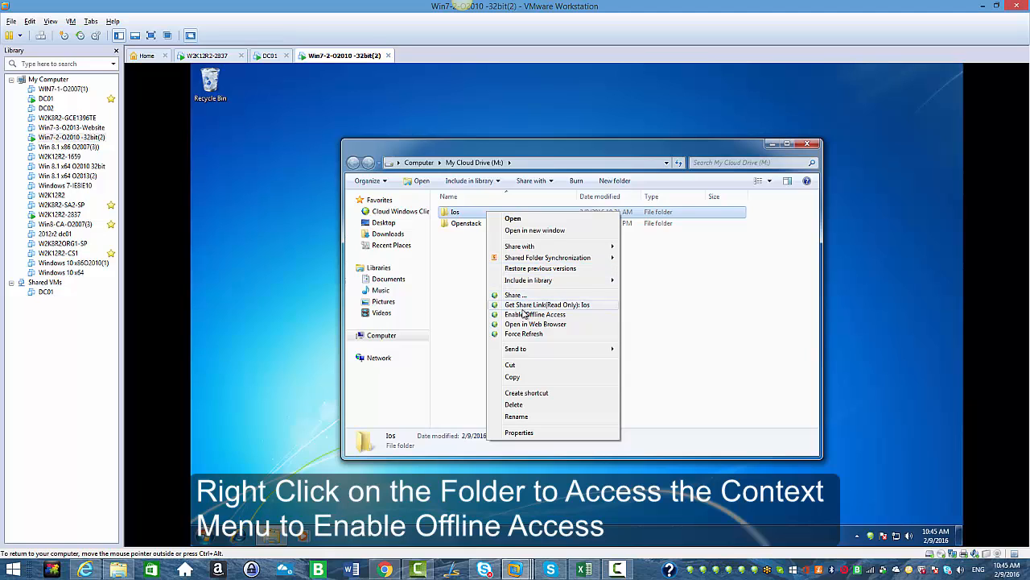
pyautogui.click(522, 315)
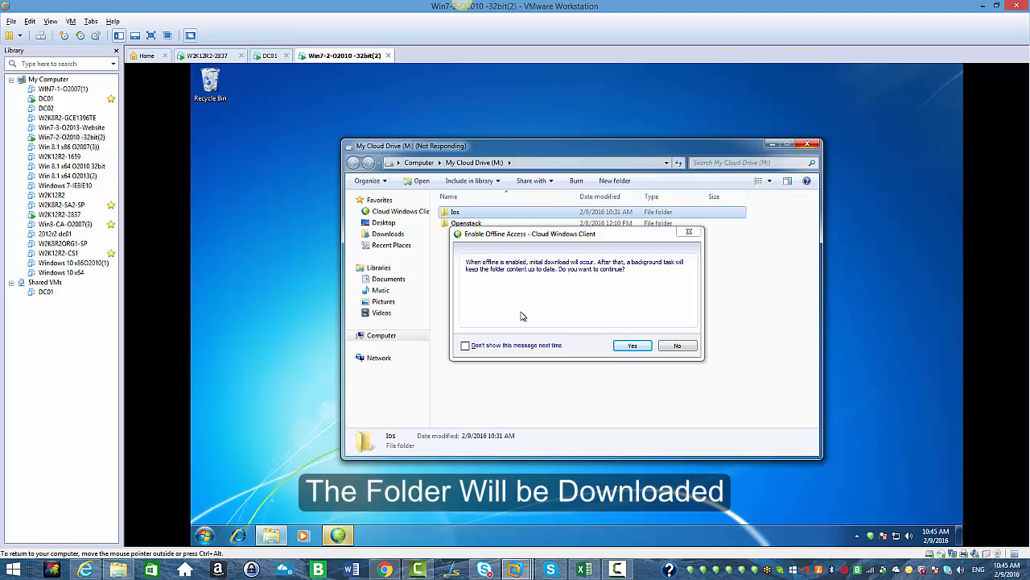
pyautogui.click(625, 346)
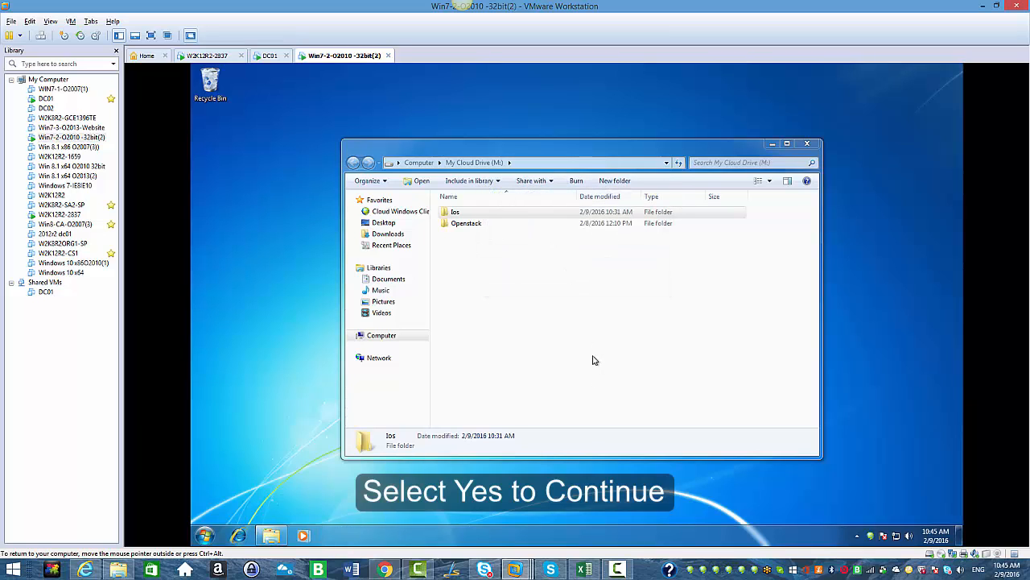
# - Open the Network and Sharing Center to disable the internet connection
pyautogui.click(895, 536)
pyautogui.click(883, 506)
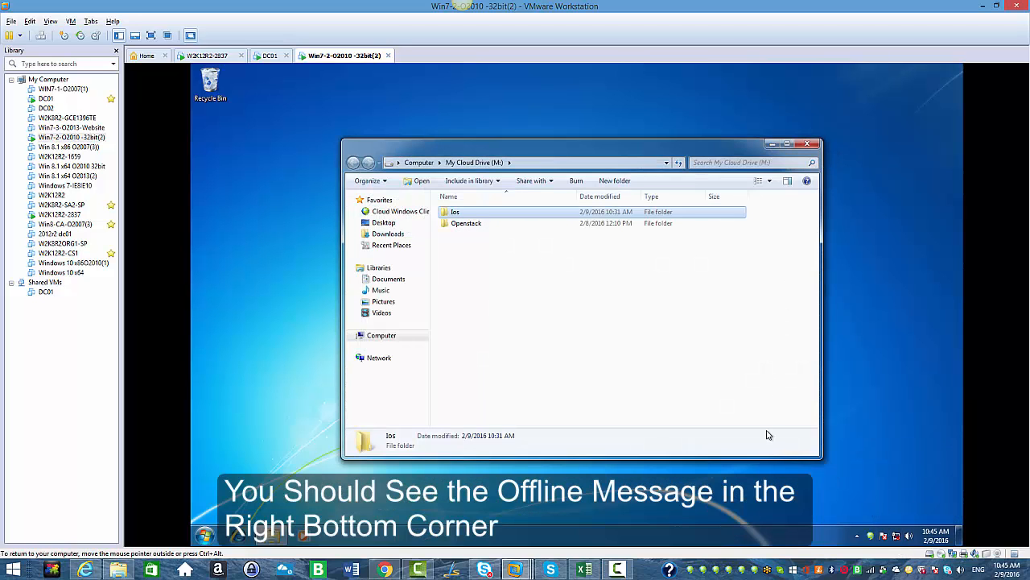
# - Open Data Reports in the Ios folder and add a line reading Test 123 at the top
pyautogui.doubleClick(463, 213)
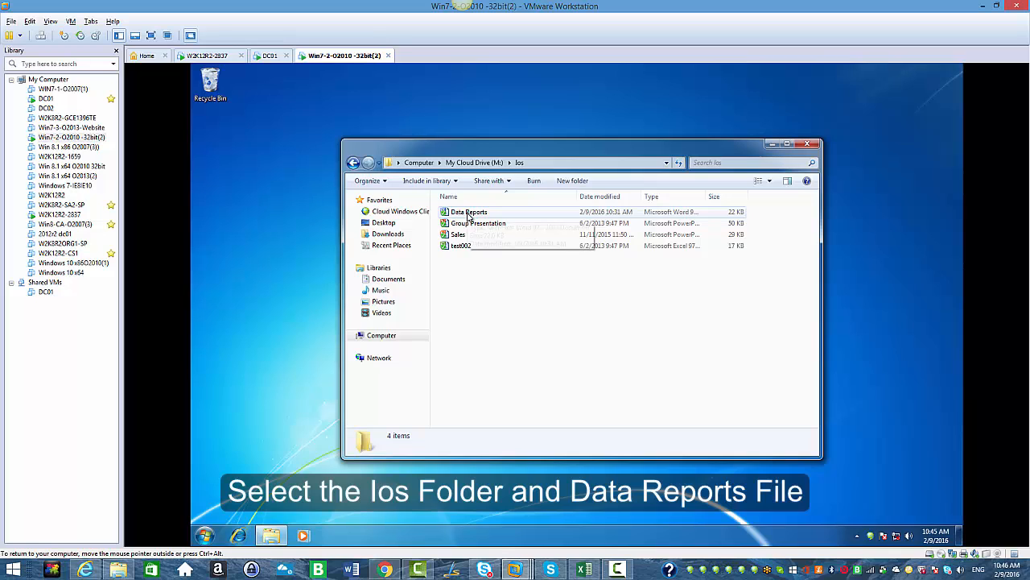
pyautogui.doubleClick(469, 214)
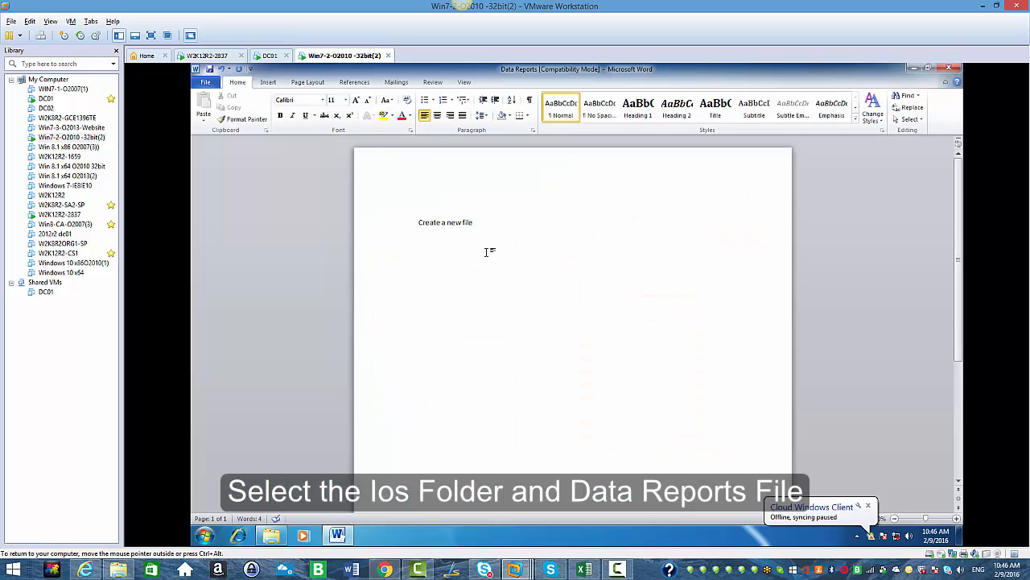
pyautogui.write('Test 123')
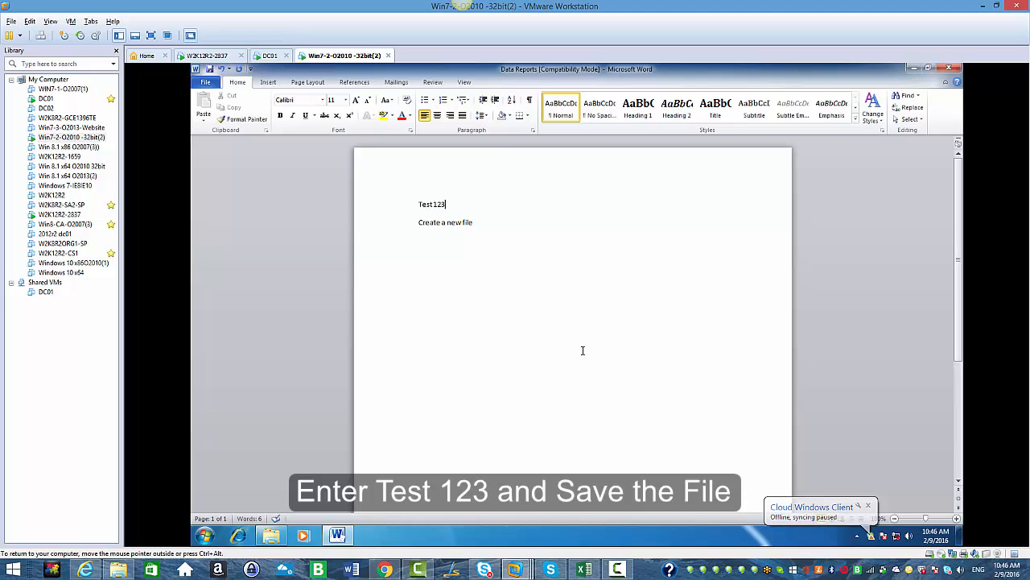
# - Save the edited Data Reports document and close Word
pyautogui.click(210, 70)
pyautogui.click(946, 70)
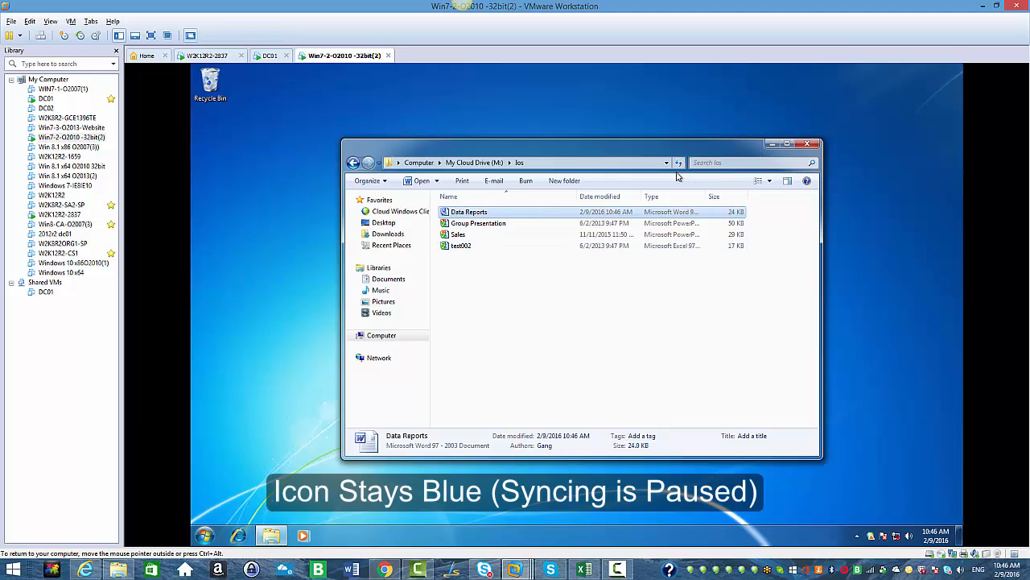
# - Open the Network and Sharing Center from the network status to re-enable the internet connection, then close it
pyautogui.click(896, 537)
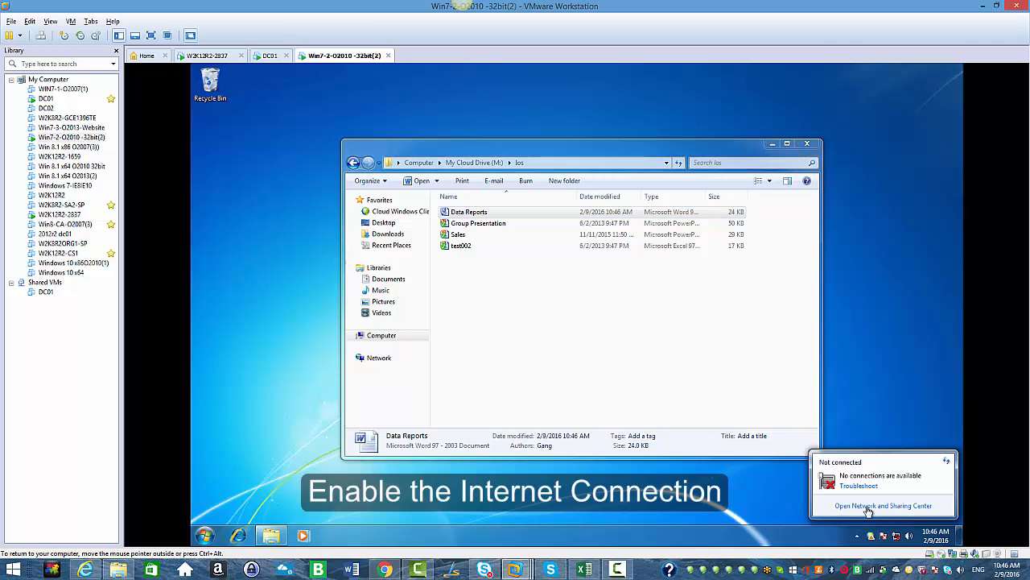
pyautogui.click(864, 508)
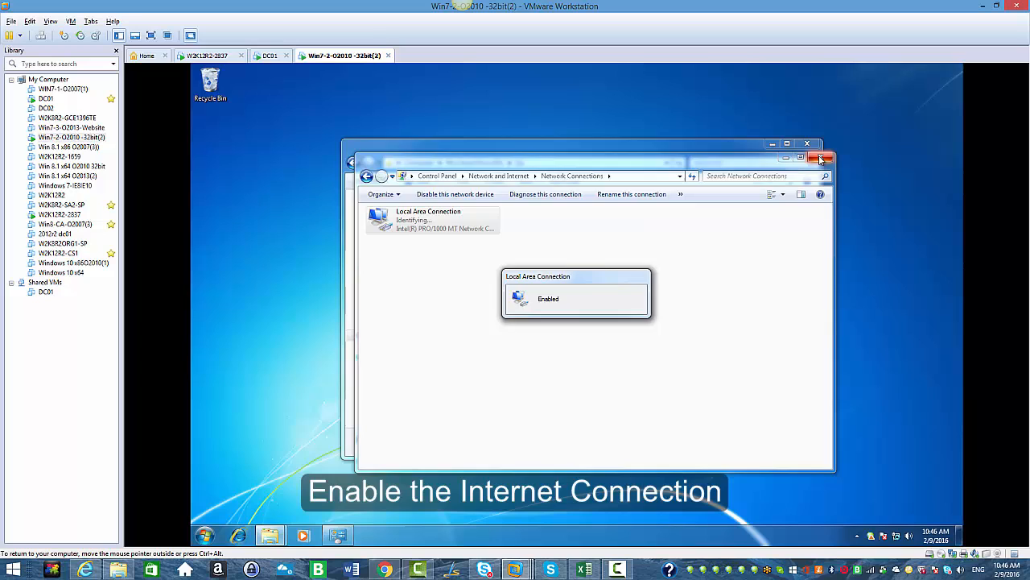
pyautogui.click(823, 158)
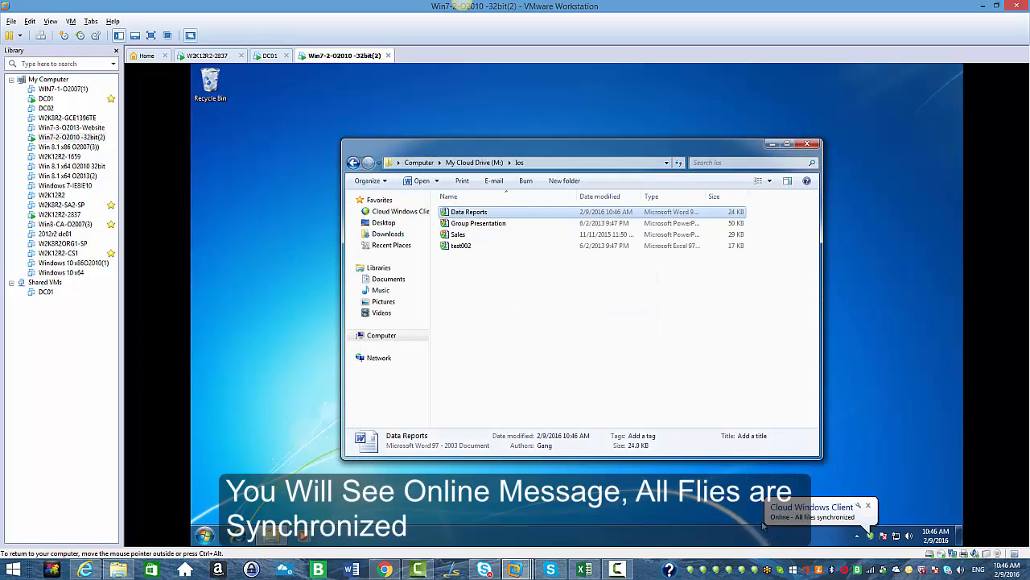
# - Reopen Data Reports from the Ios folder to check the synced edit, then close it
pyautogui.doubleClick(453, 213)
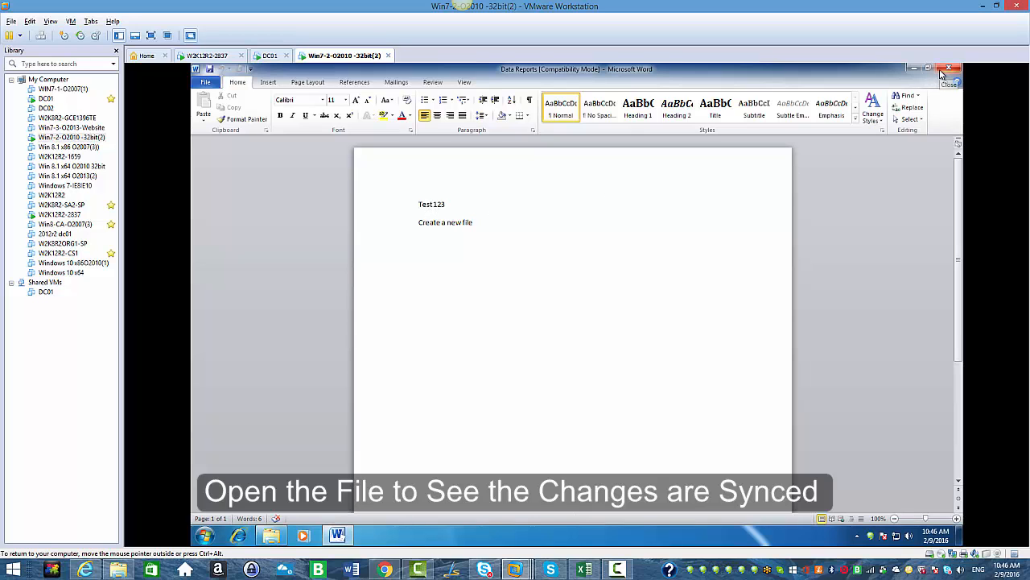
pyautogui.click(944, 71)
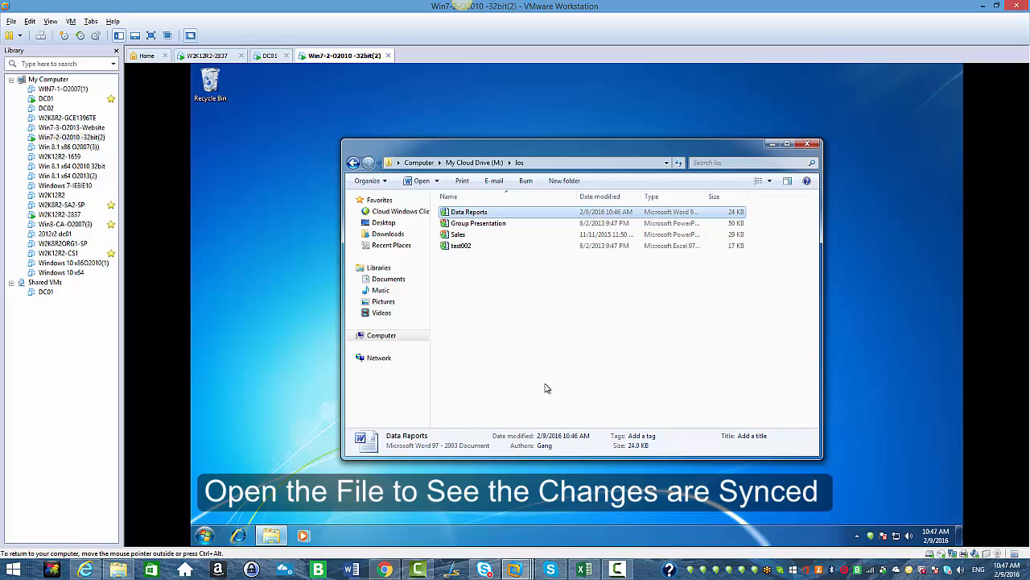
# - Switch to user2's web portal, open Data Reports.doc in the Ios folder to check the change, close it and return to the top level
pyautogui.click(385, 569)
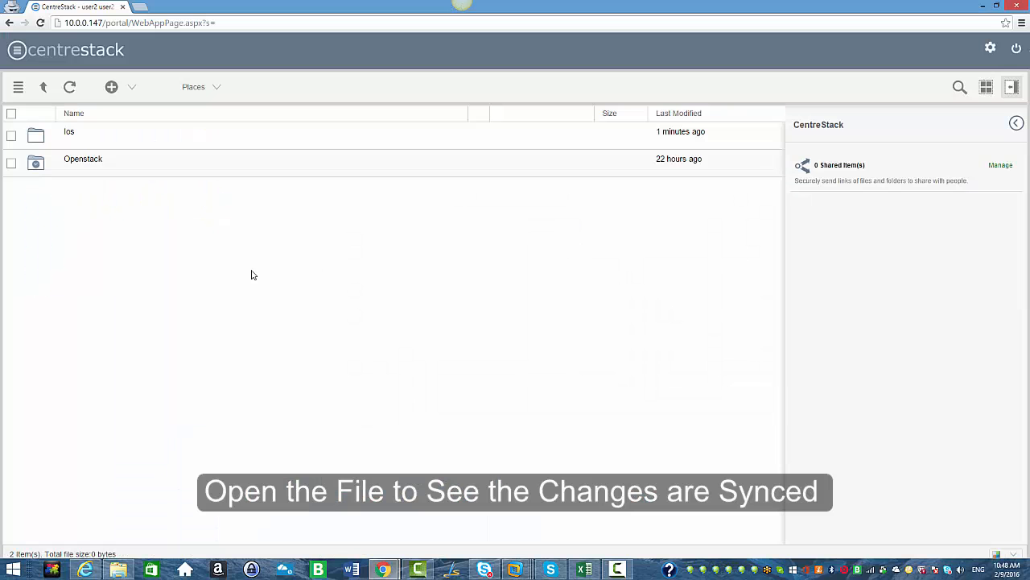
pyautogui.click(72, 133)
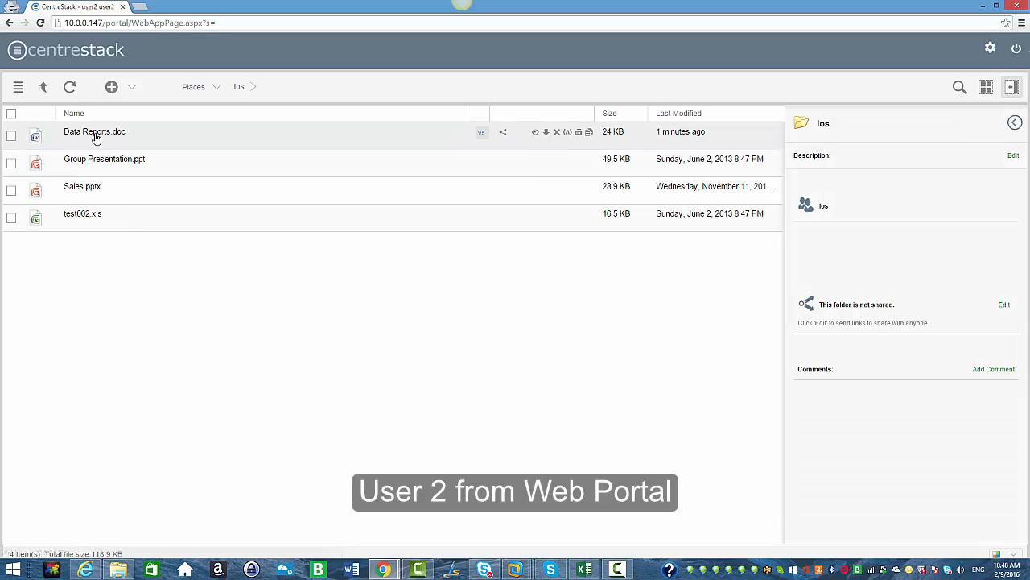
pyautogui.click(94, 133)
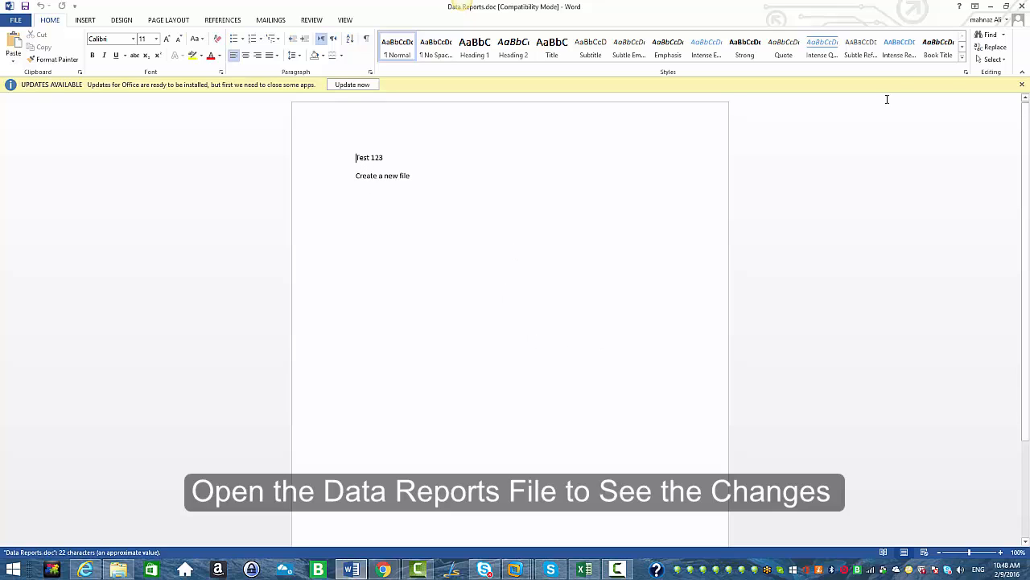
pyautogui.click(1021, 7)
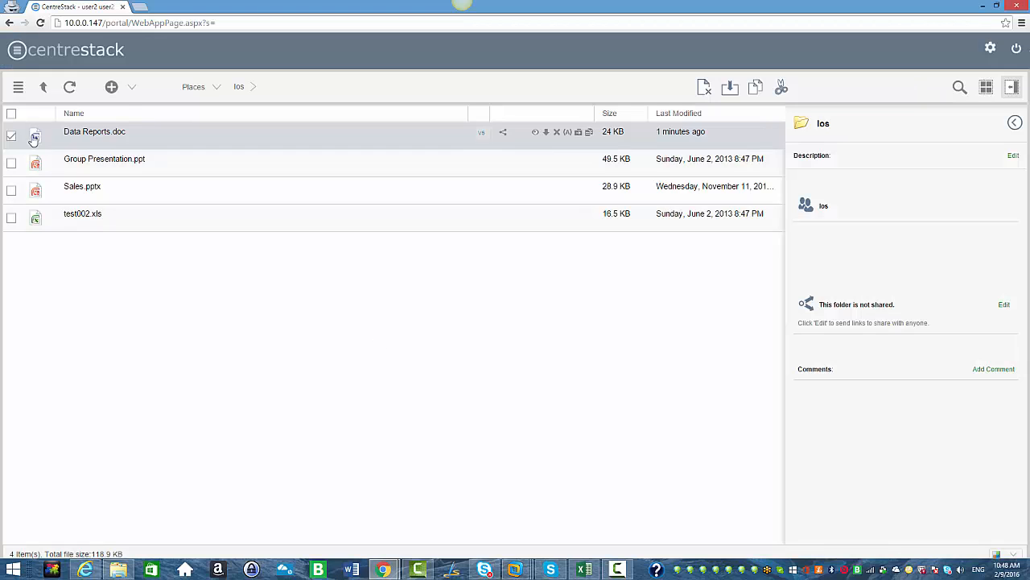
pyautogui.click(43, 86)
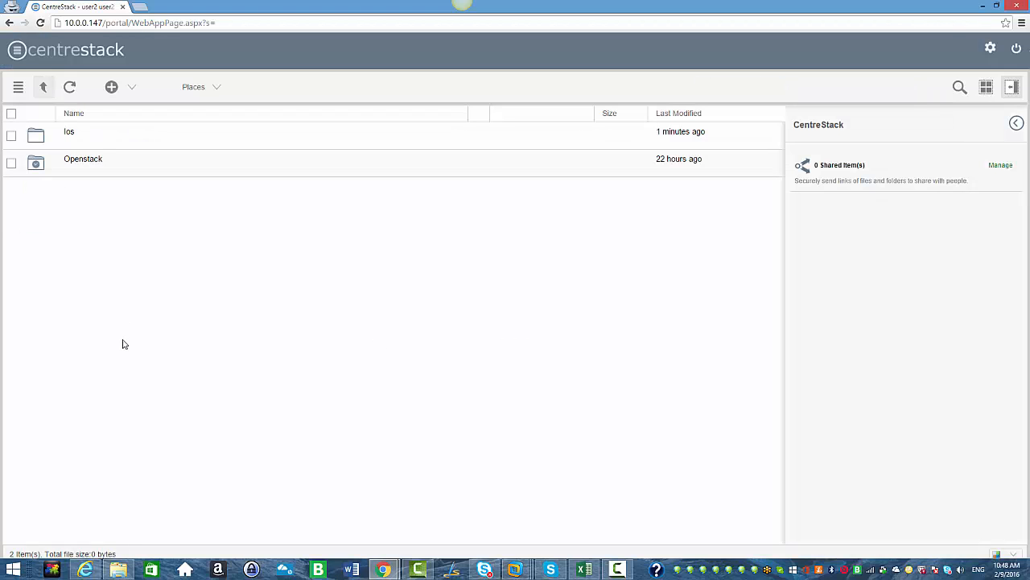